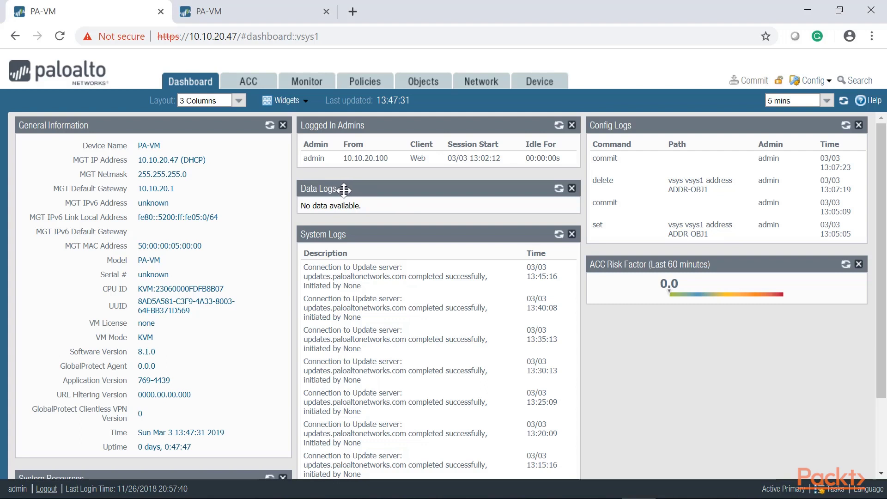
# Remove the Data Logs widget, move Config Logs to the middle column and Logged In Admins above General Information
pyautogui.click(572, 188)
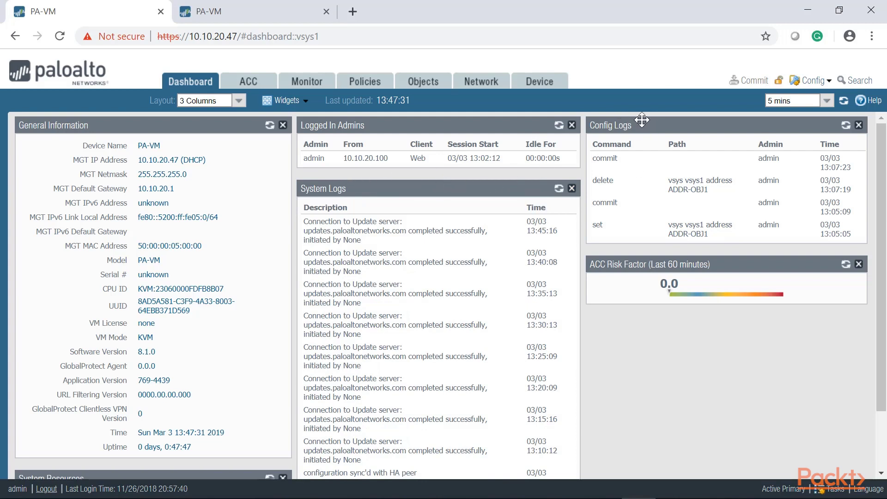
pyautogui.moveTo(639, 123); pyautogui.dragTo(344, 127)
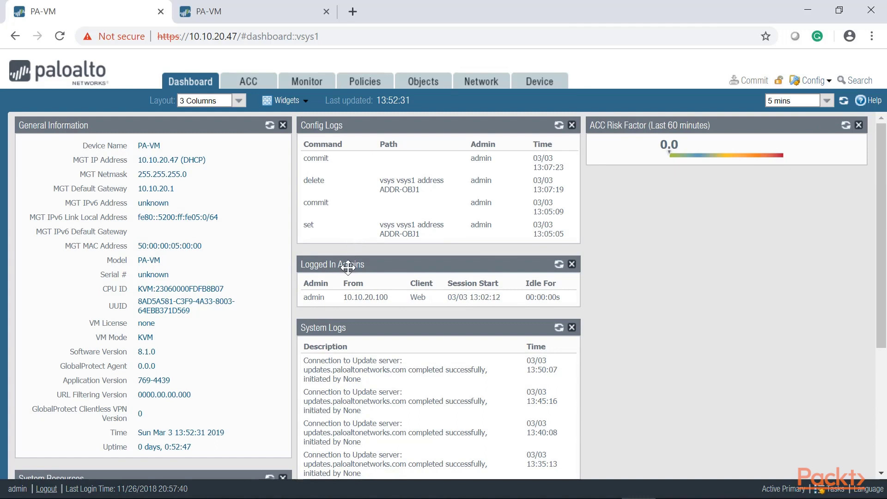
pyautogui.moveTo(347, 266); pyautogui.dragTo(67, 123)
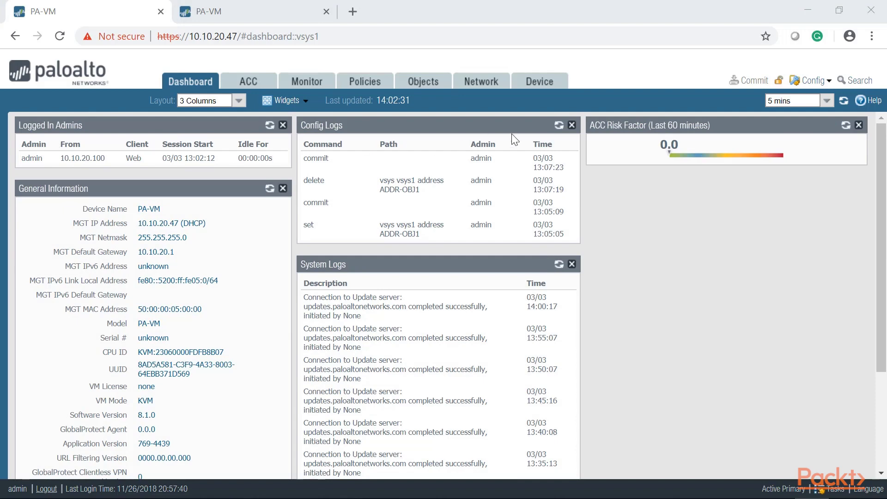
# Under Device > Administrators, add administrator admin1 with a password and confirm it
pyautogui.click(539, 81)
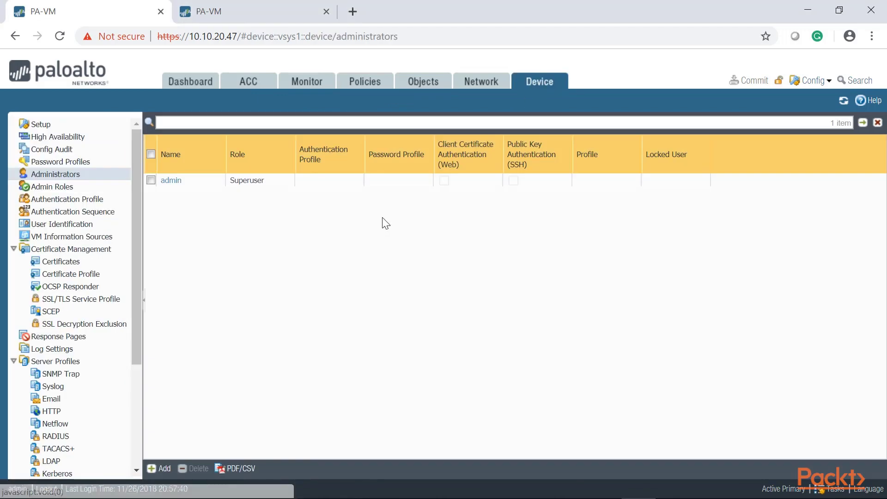
pyautogui.click(65, 175)
pyautogui.click(155, 471)
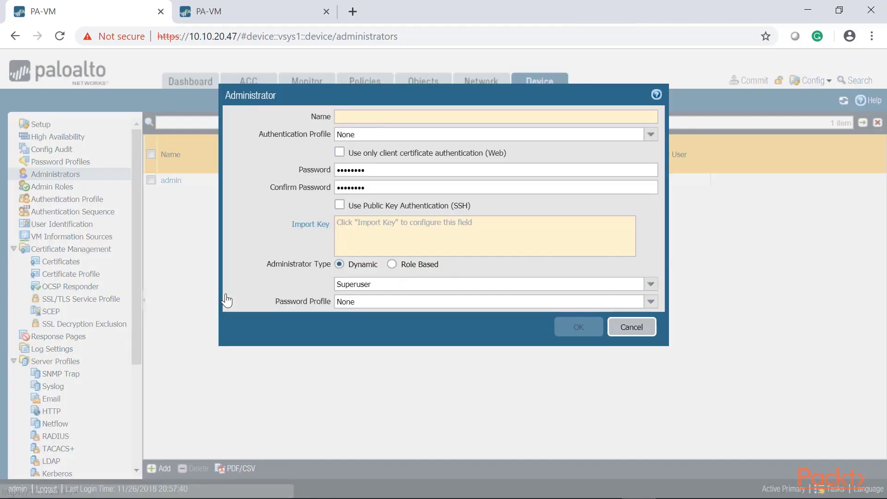
pyautogui.write('admin')
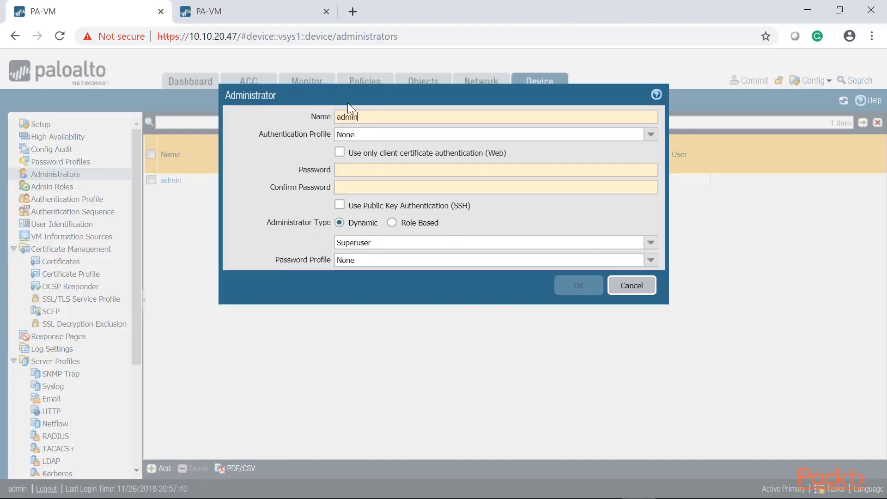
pyautogui.write('1')
pyautogui.press('Tab')
pyautogui.press('Tab')
pyautogui.press('Tab')
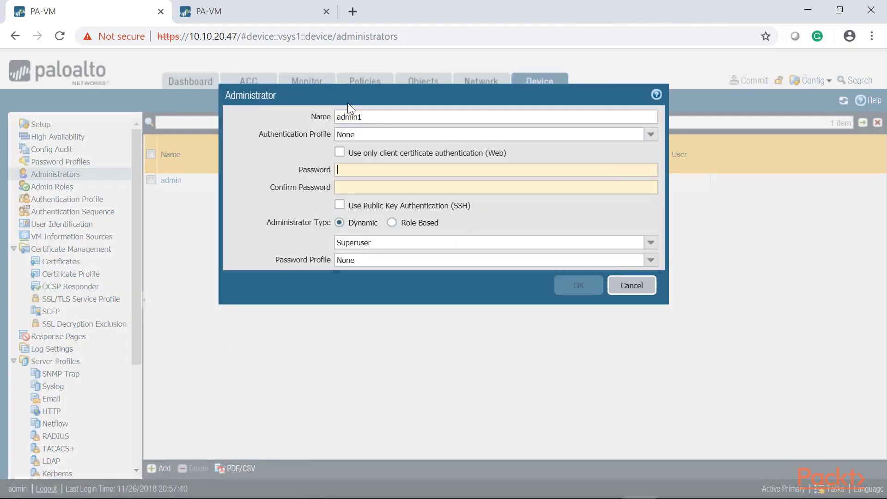
pyautogui.write('admin')
pyautogui.press('Tab')
pyautogui.write('admin')
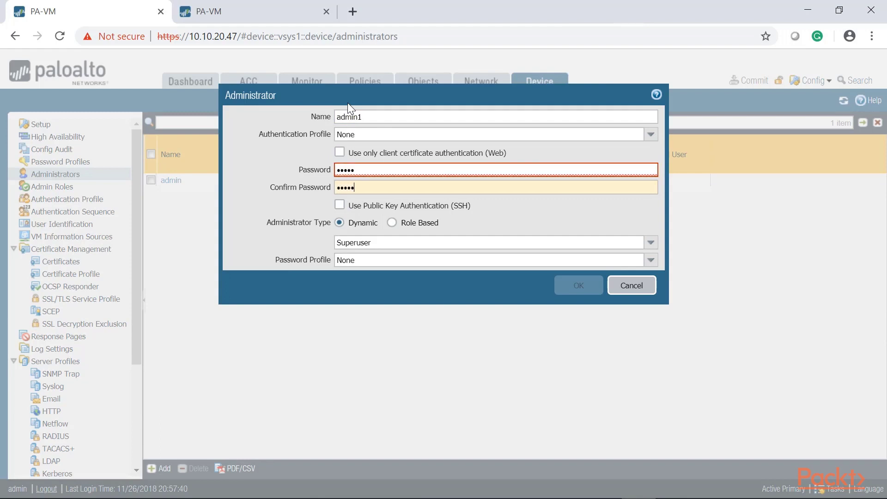
pyautogui.press('Tab')
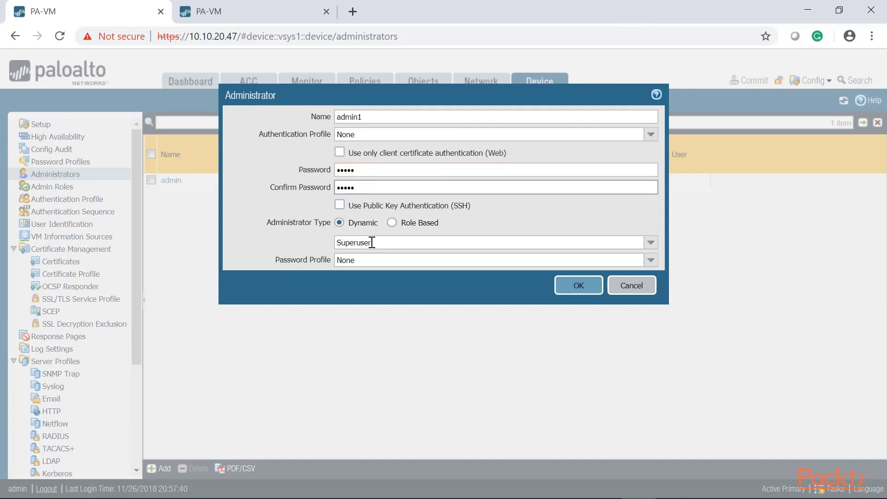
pyautogui.click(579, 285)
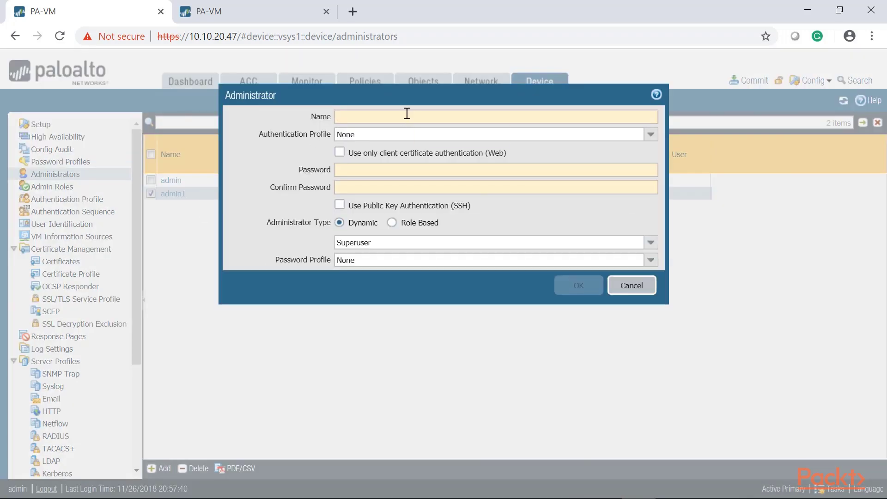
# Enter a second administrator named admin2 with its password and confirmation
pyautogui.write('adm')
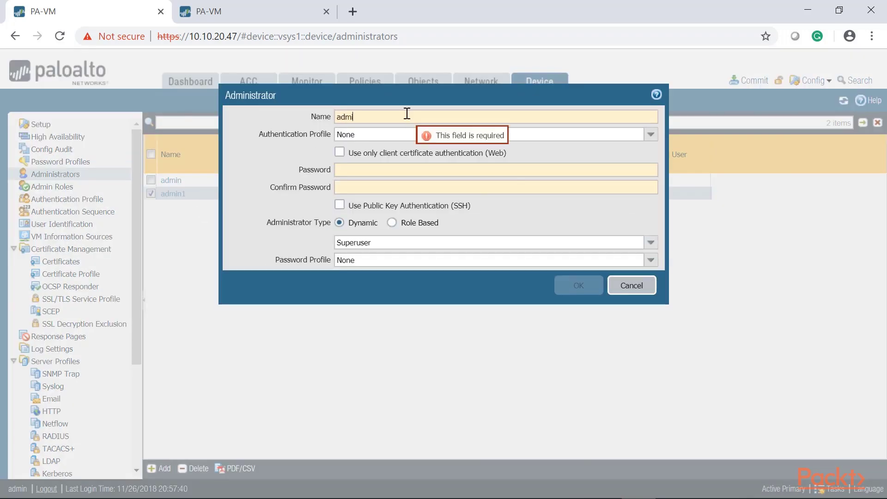
pyautogui.write('in2')
pyautogui.click(384, 171)
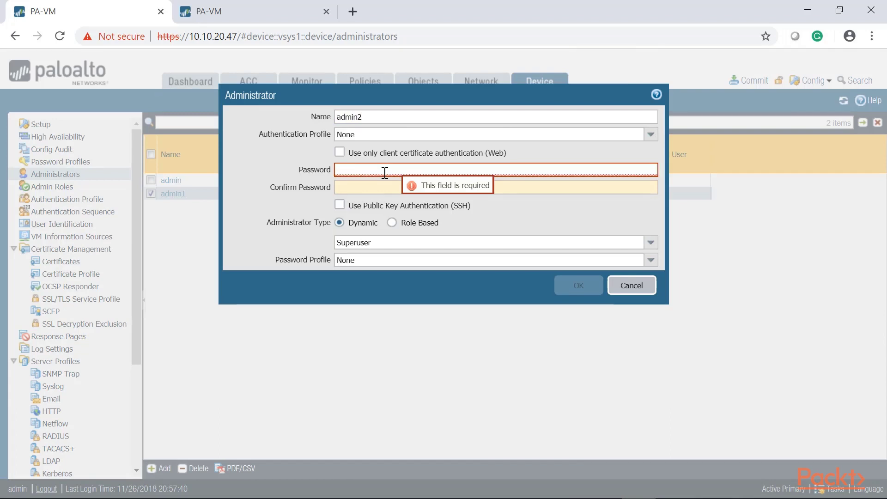
pyautogui.write('admin')
pyautogui.press('Tab')
pyautogui.write('admin')
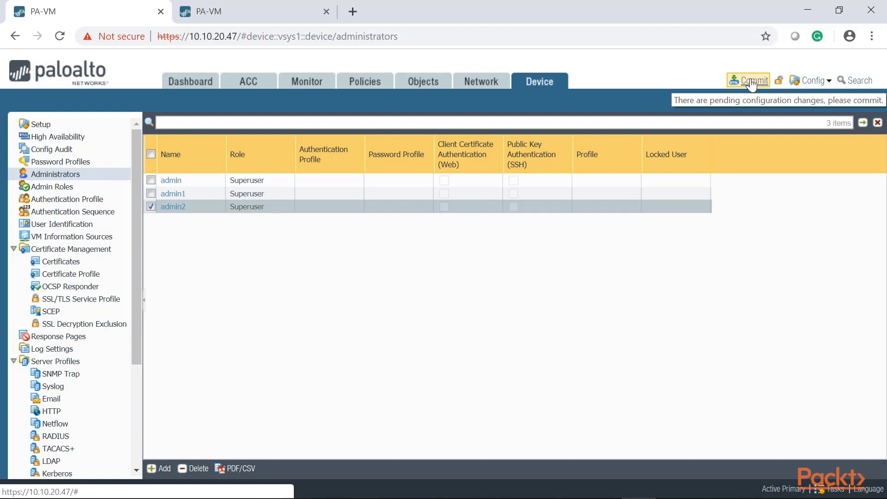
# Commit all pending administrator changes and close the Commit Status window after success
pyautogui.click(751, 82)
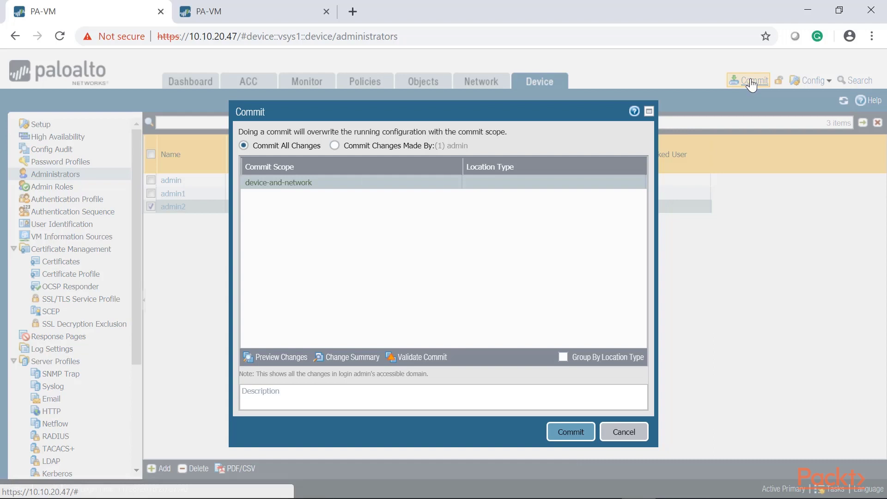
pyautogui.click(564, 434)
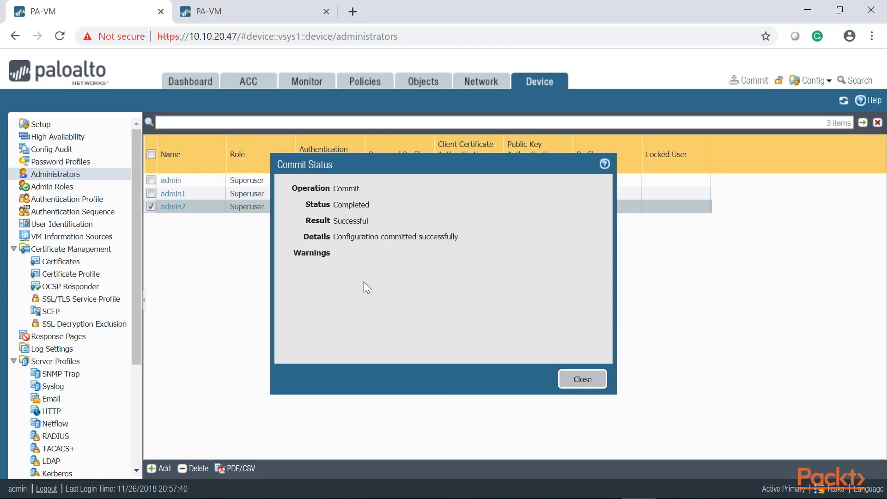
pyautogui.click(582, 381)
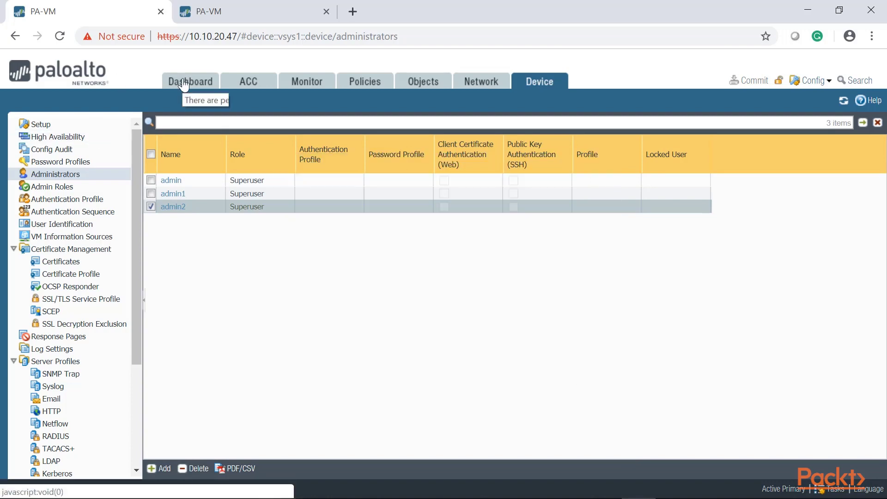
# Log out from the dashboard and sign back in as admin1 with its password
pyautogui.click(180, 82)
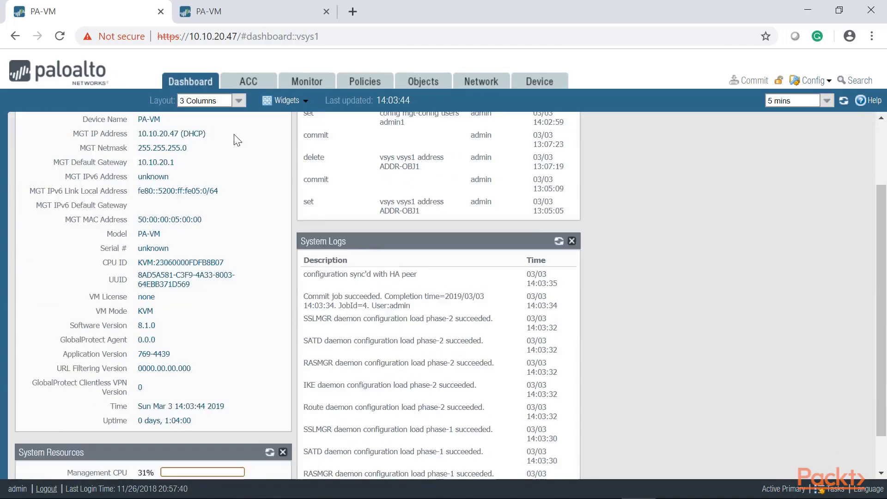
pyautogui.click(45, 490)
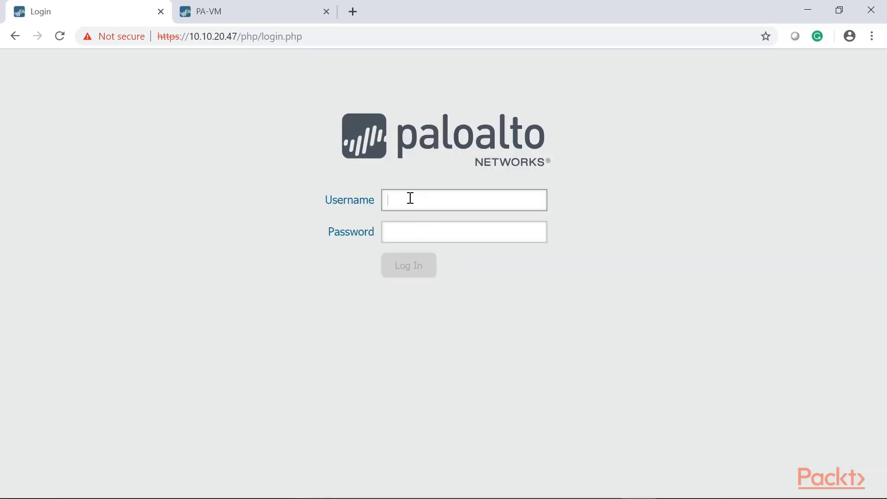
pyautogui.write('admin1')
pyautogui.press('Tab')
pyautogui.write('admin')
pyautogui.press('Return')
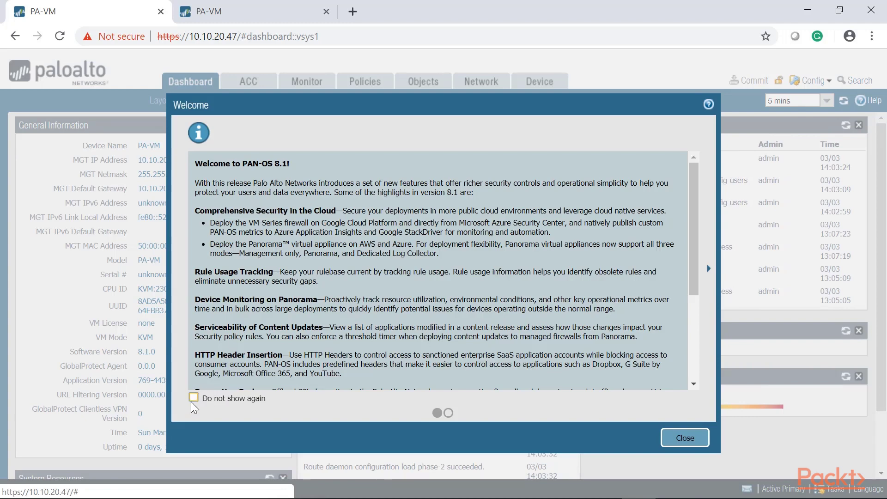
# Dismiss the welcome message permanently and check admin1's session start in Logged In Admins
pyautogui.scroll(-3, 194, 409)
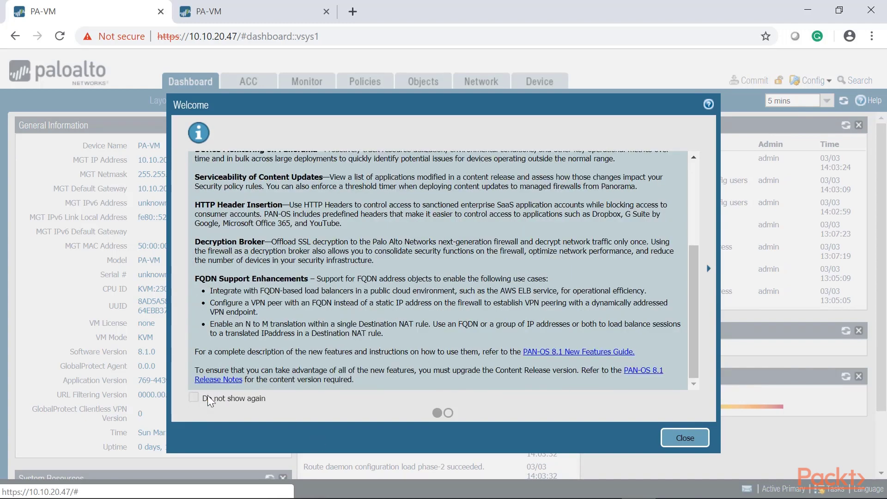
pyautogui.click(194, 398)
pyautogui.click(685, 438)
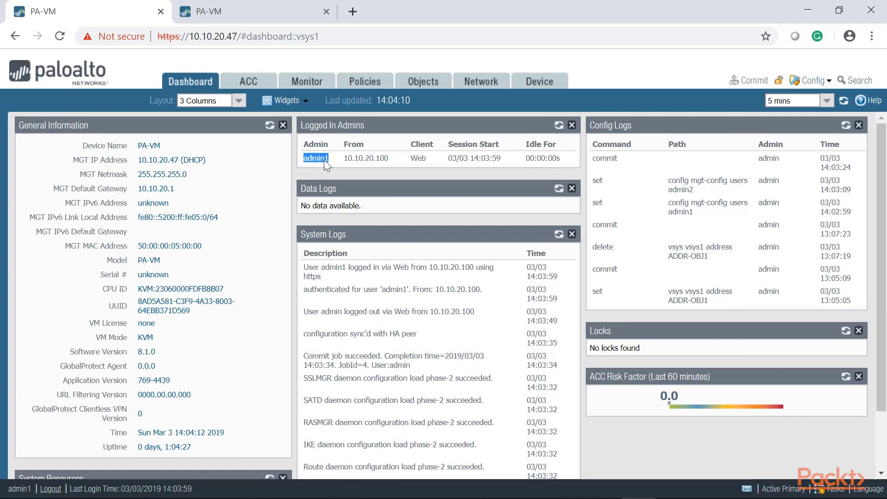
pyautogui.moveTo(500, 157); pyautogui.dragTo(447, 158)
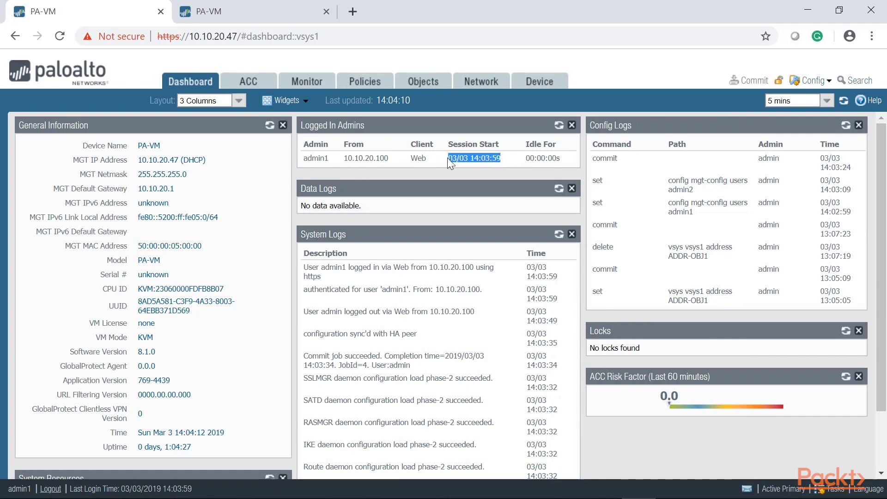
pyautogui.click(430, 85)
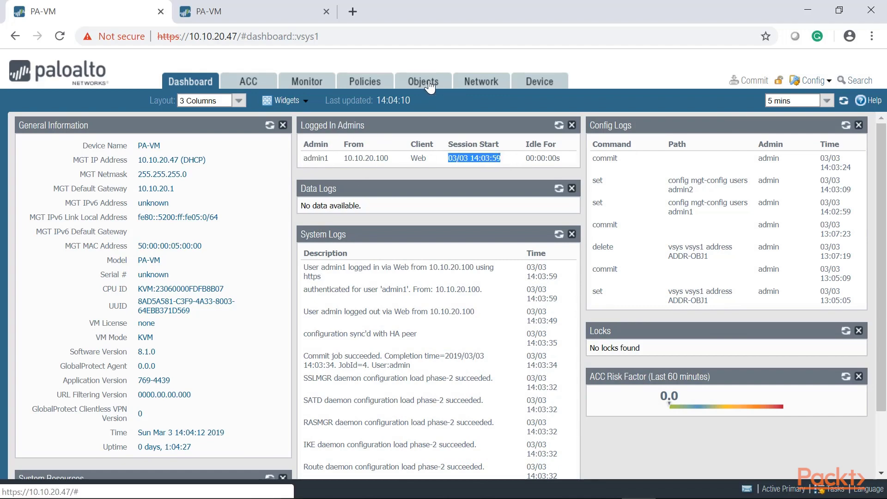
# Add address object Dashboard-Test with IP Netmask 10.10.0.0/24
pyautogui.click(160, 468)
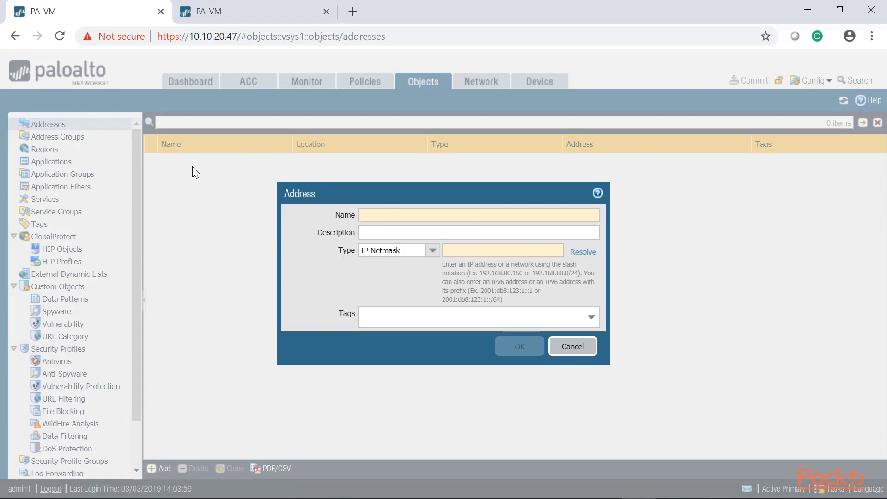
pyautogui.write('Dash')
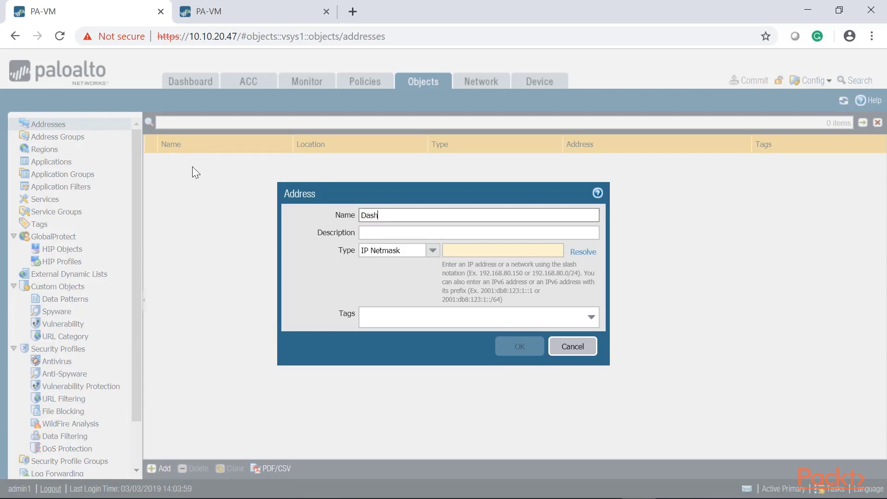
pyautogui.write('board-Test')
pyautogui.press('Tab')
pyautogui.press('Tab')
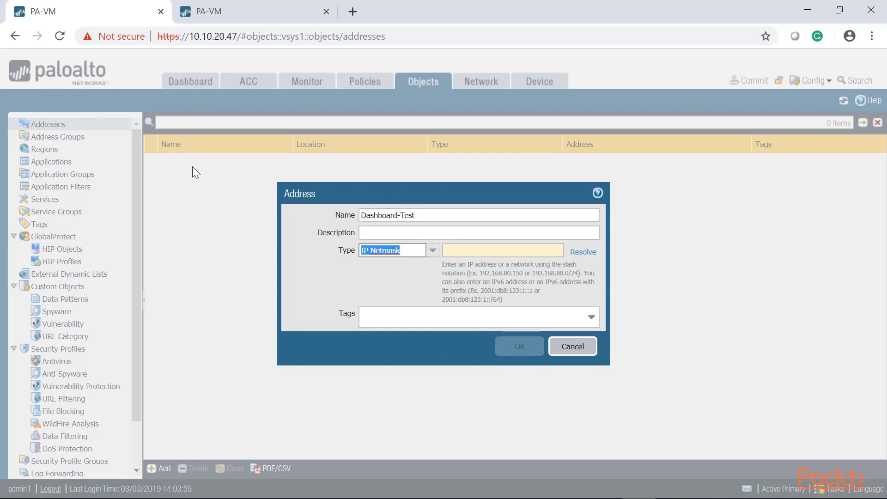
pyautogui.press('Tab')
pyautogui.write('10.1')
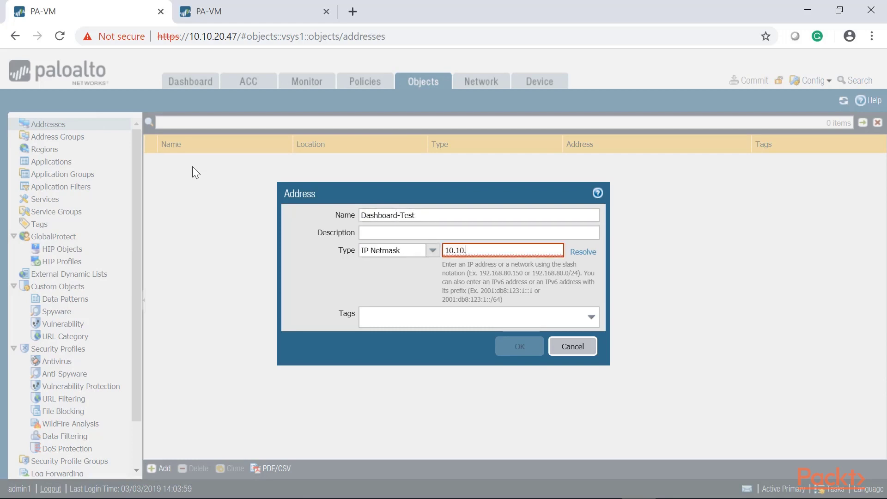
pyautogui.write('0.0.0/24')
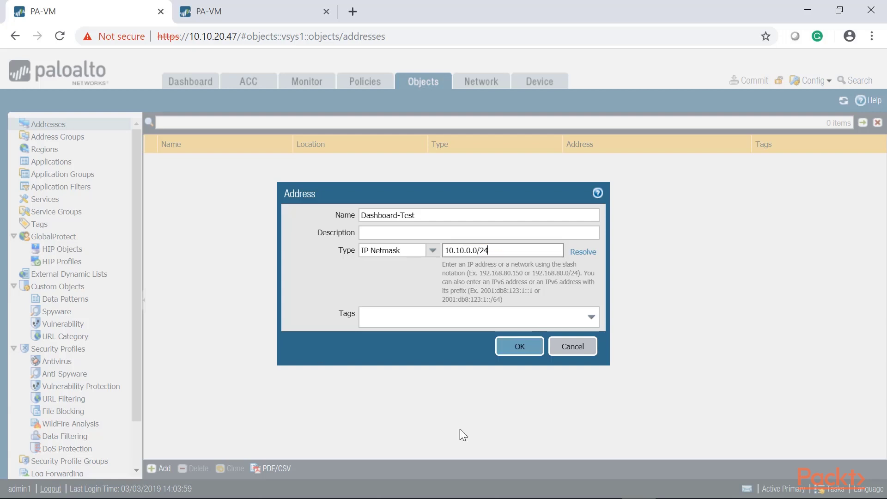
pyautogui.click(521, 348)
# Commit the new address object and close the successful commit status report
pyautogui.moveTo(199, 163)
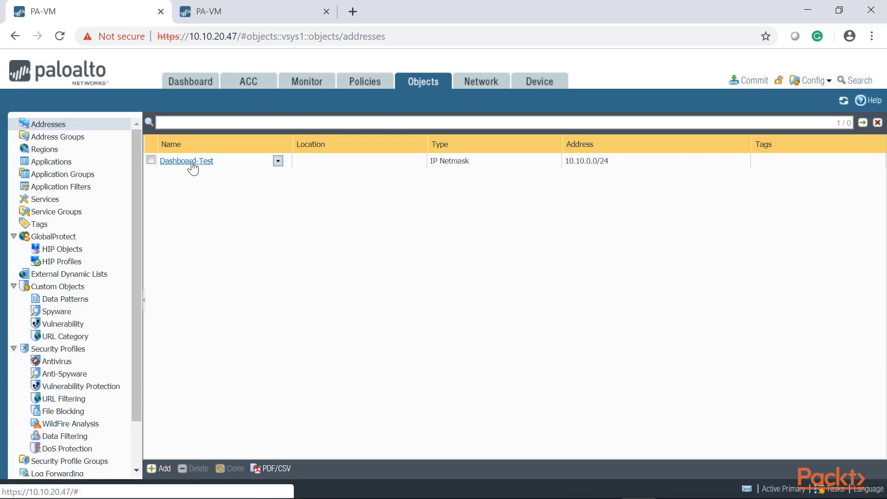
pyautogui.click(753, 81)
pyautogui.click(572, 431)
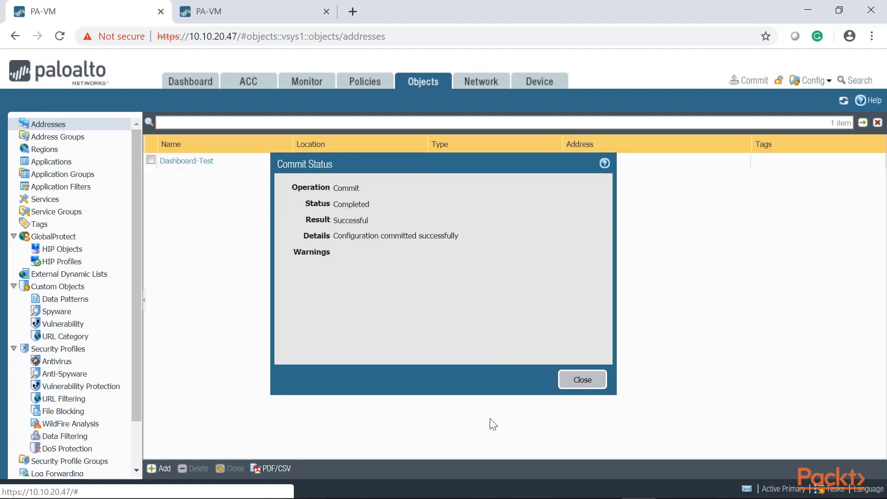
pyautogui.click(590, 383)
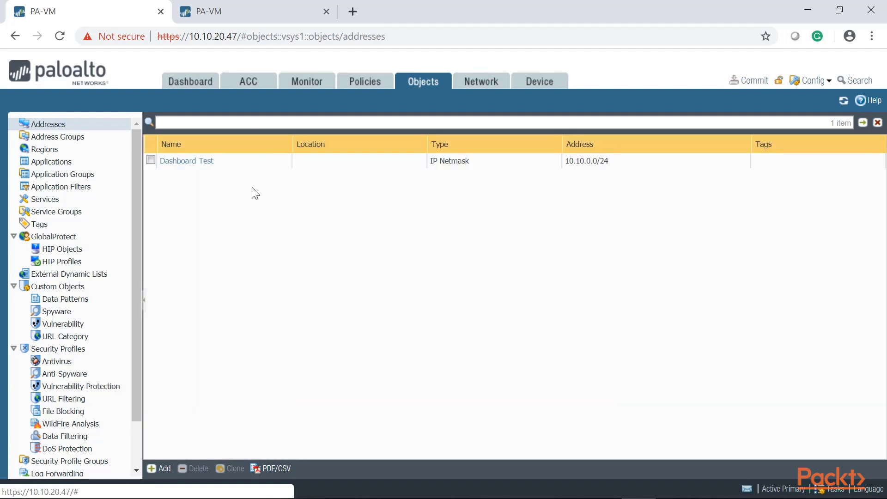
# Back on the dashboard, move Config Logs to the top of the left column
pyautogui.click(198, 87)
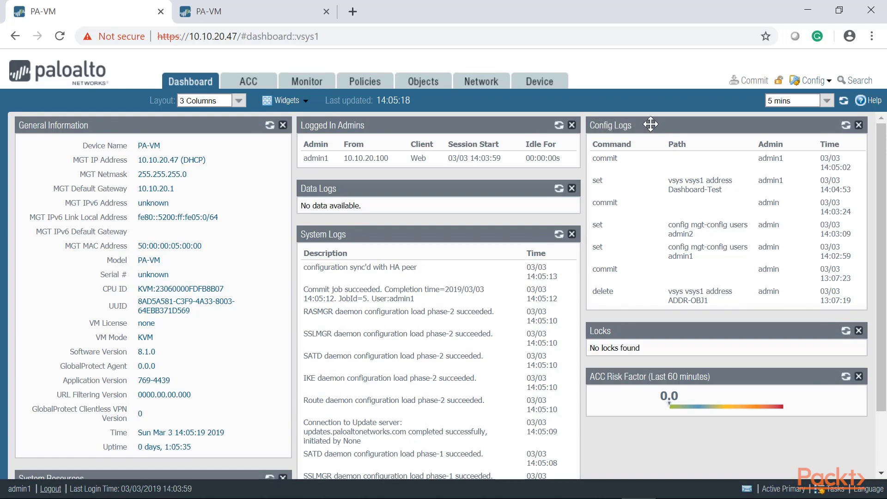
pyautogui.moveTo(651, 124); pyautogui.dragTo(75, 124)
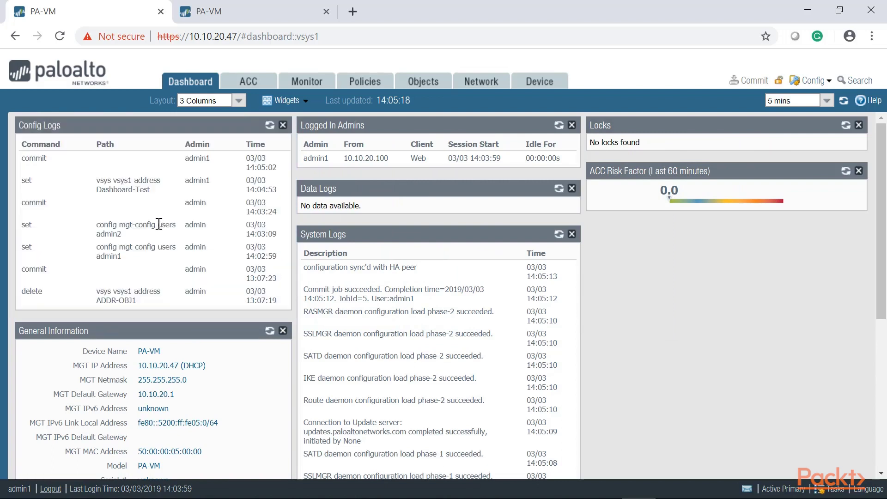
pyautogui.moveTo(206, 249); pyautogui.dragTo(183, 251)
pyautogui.moveTo(122, 256); pyautogui.dragTo(96, 233)
pyautogui.click(122, 237)
# Highlight admin1, vsys1, Dashboard-Test and the latest commit entry in Config Logs
pyautogui.click(213, 187)
pyautogui.moveTo(214, 185); pyautogui.dragTo(185, 183)
pyautogui.click(159, 183)
pyautogui.moveTo(133, 181); pyautogui.dragTo(113, 181)
pyautogui.moveTo(150, 190); pyautogui.dragTo(99, 190)
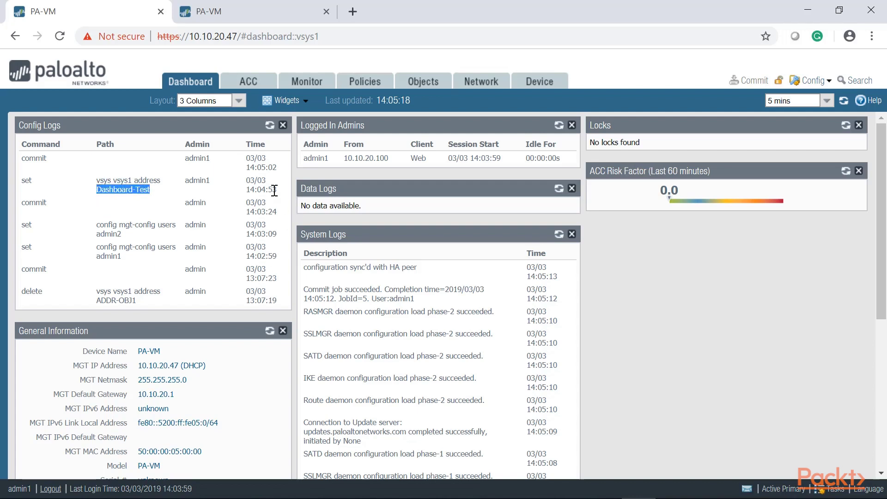
pyautogui.moveTo(274, 189); pyautogui.dragTo(21, 163)
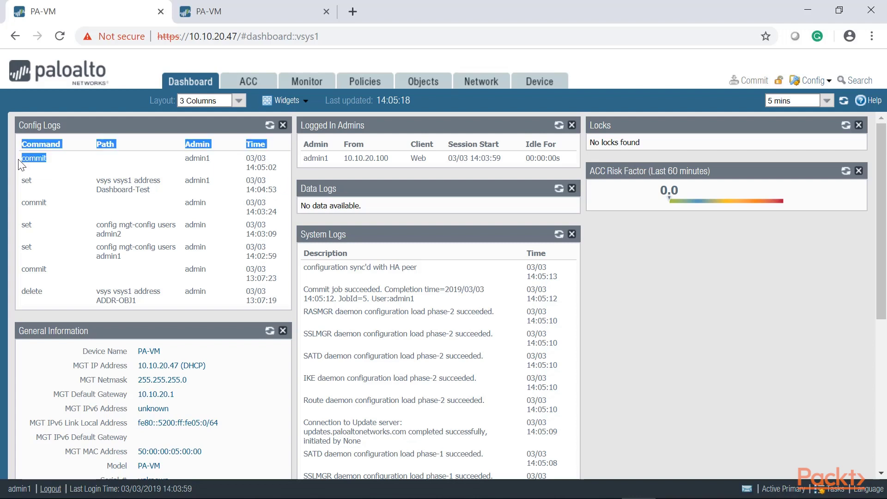
pyautogui.moveTo(224, 170); pyautogui.dragTo(47, 159)
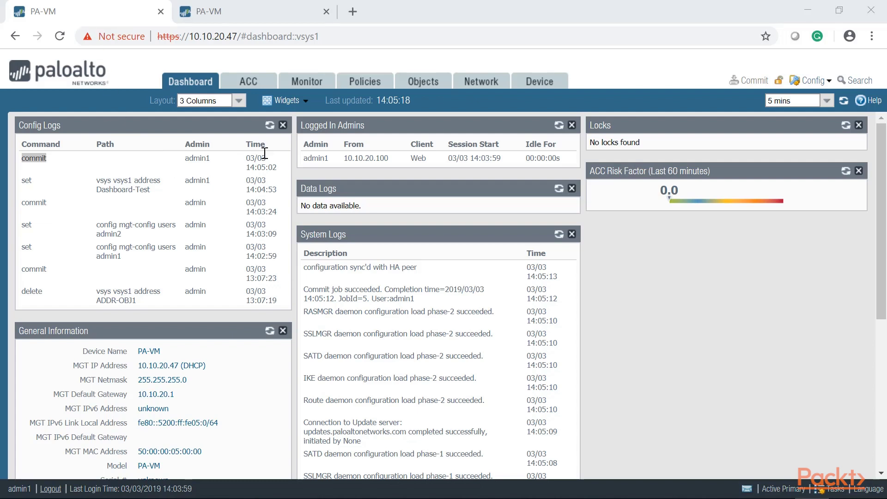
pyautogui.click(296, 102)
pyautogui.moveTo(298, 137)
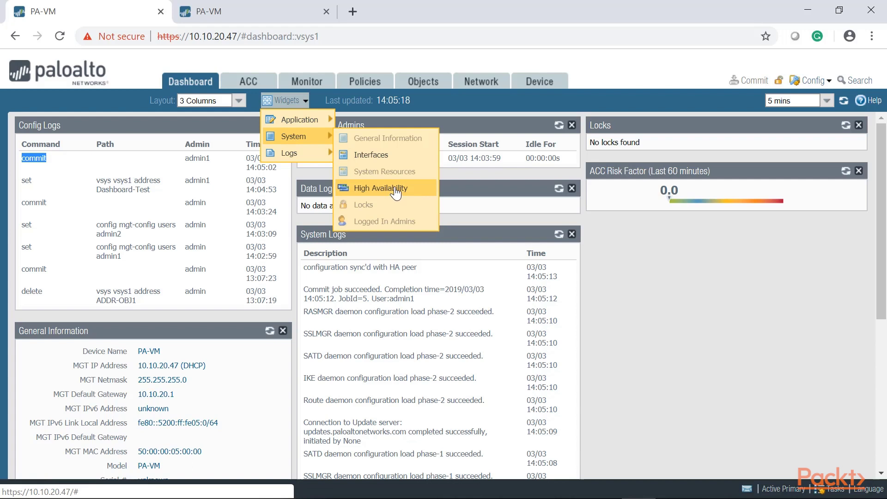
# Add the High Availability widget on 10.10.20.47, showing Active-active mode and Active-primary state
pyautogui.click(395, 193)
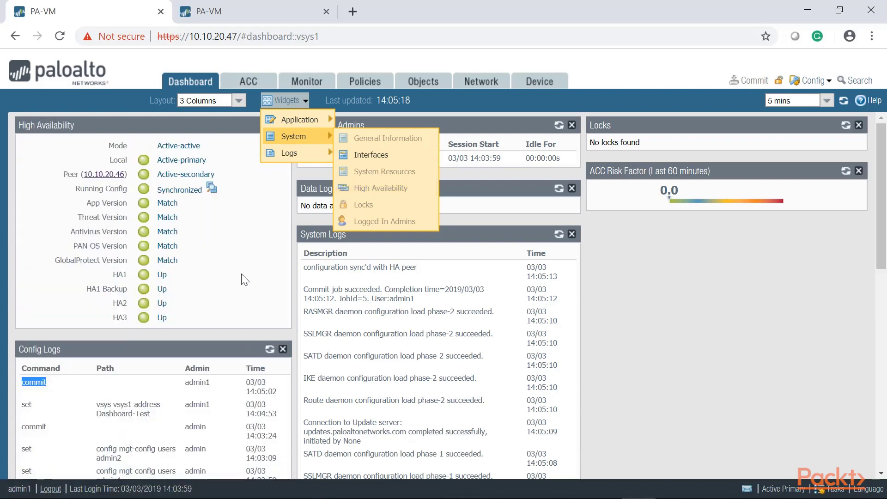
pyautogui.moveTo(196, 147); pyautogui.dragTo(155, 148)
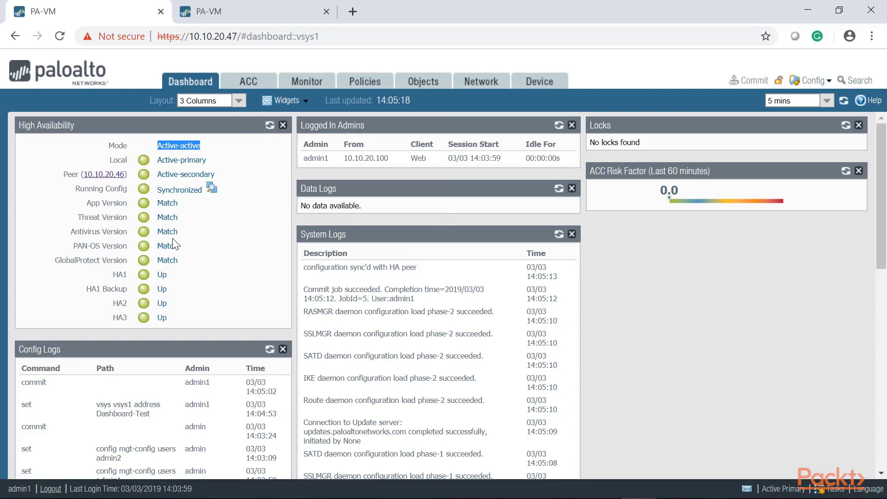
pyautogui.click(249, 19)
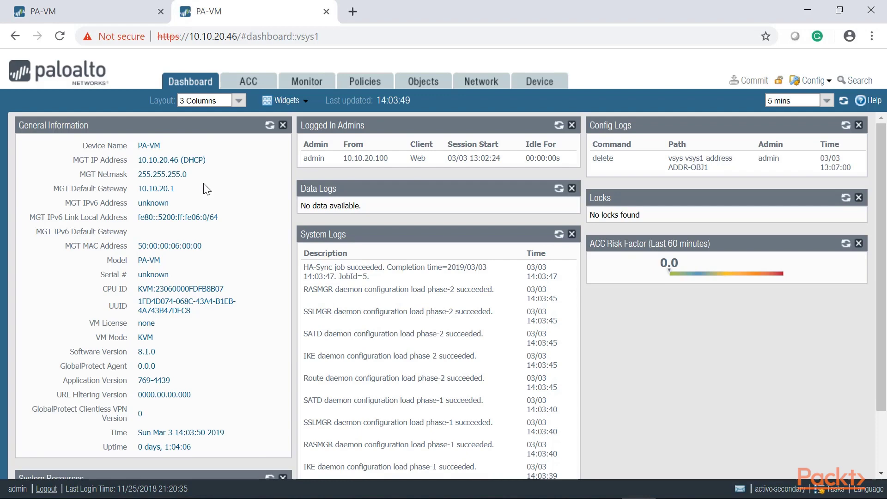
pyautogui.click(116, 11)
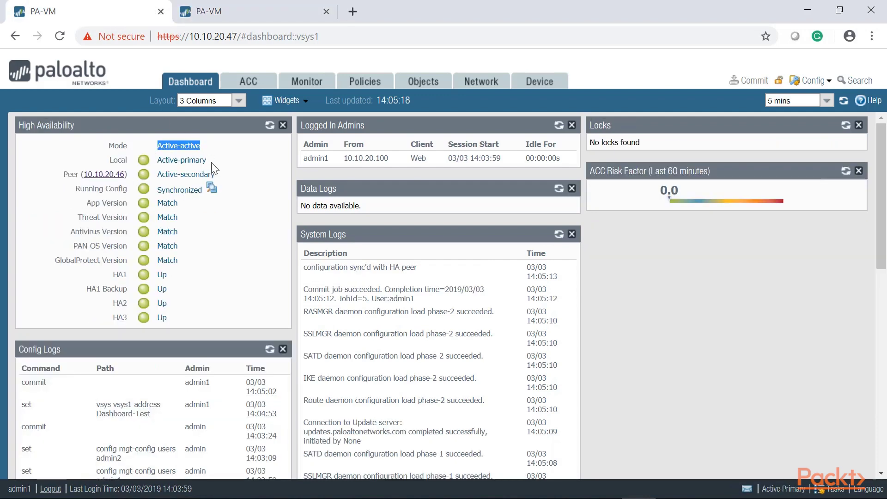
pyautogui.moveTo(210, 161); pyautogui.dragTo(157, 160)
# Add the High Availability widget to the secondary firewall 10.10.20.46's dashboard and review its HA status
pyautogui.click(227, 4)
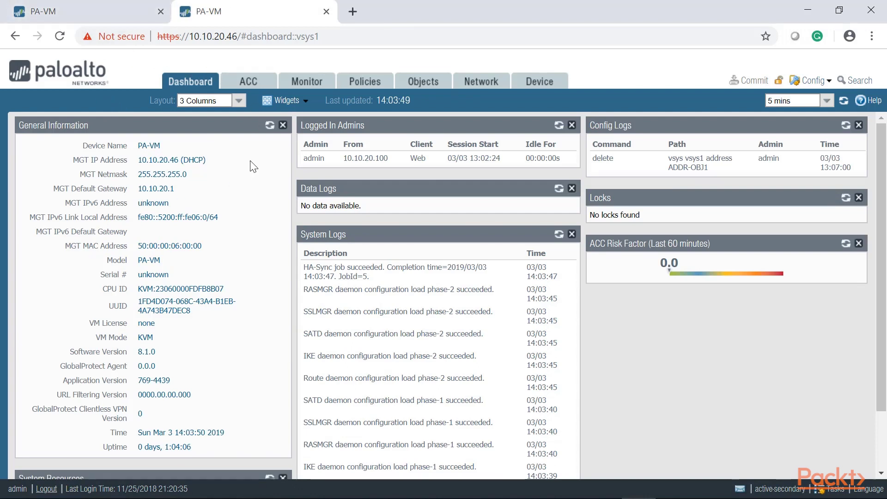
pyautogui.click(283, 101)
pyautogui.moveTo(303, 143)
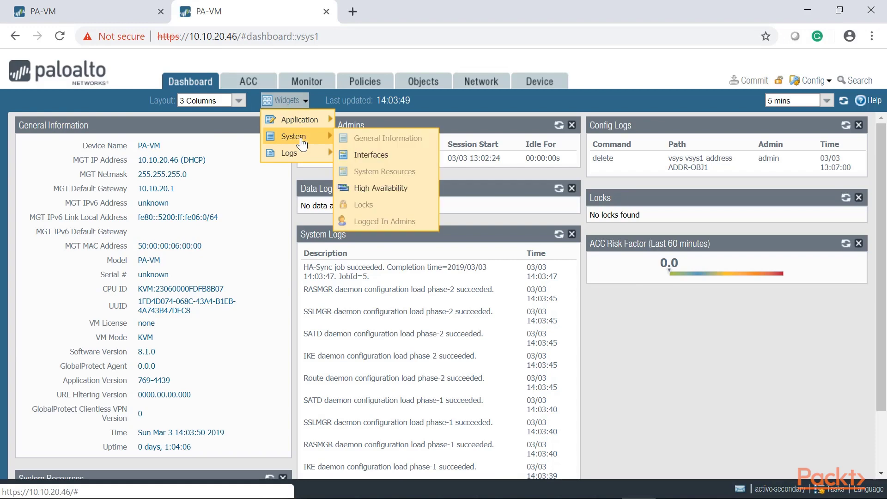
pyautogui.click(394, 189)
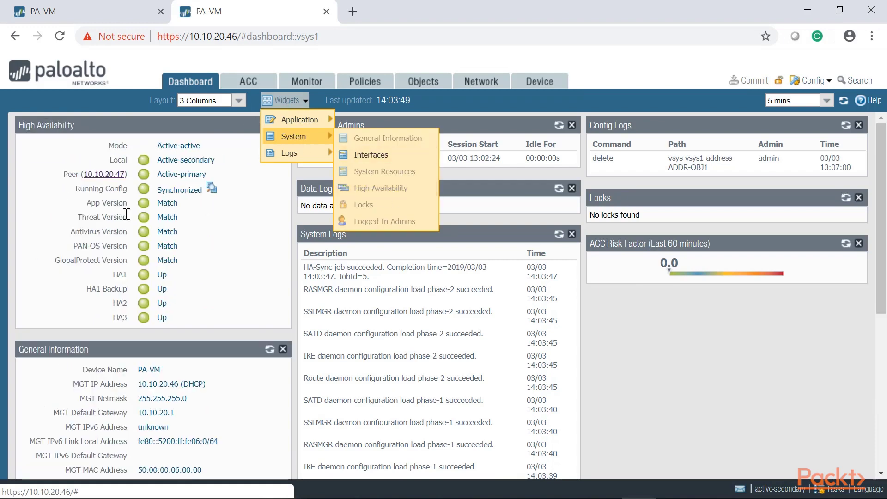
pyautogui.moveTo(225, 169); pyautogui.dragTo(191, 165)
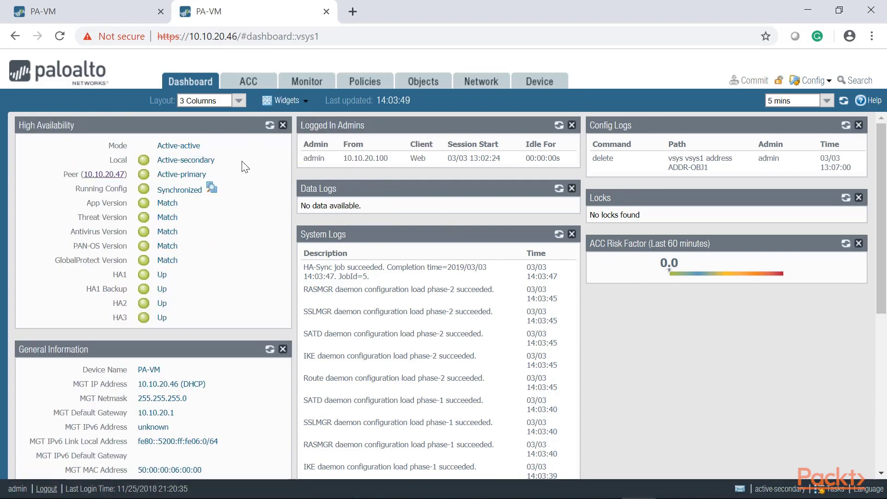
pyautogui.click(191, 175)
pyautogui.hotkey('ctrl', 'Tab')
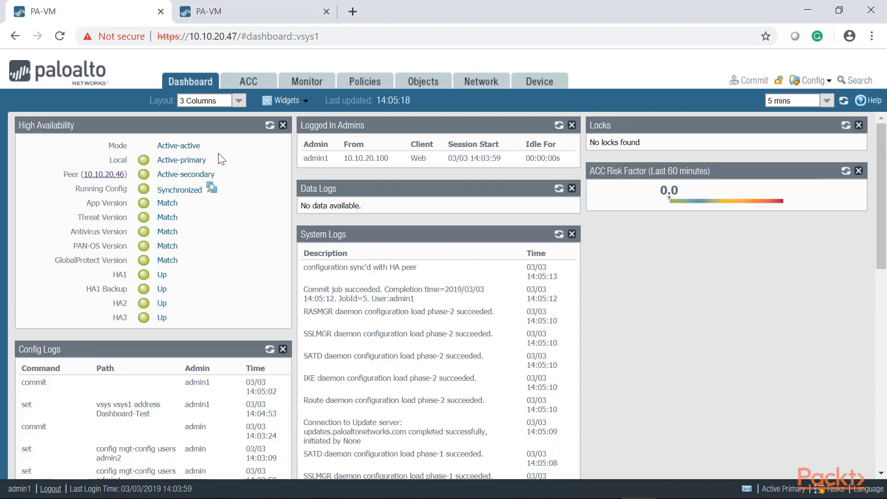
pyautogui.moveTo(181, 252)
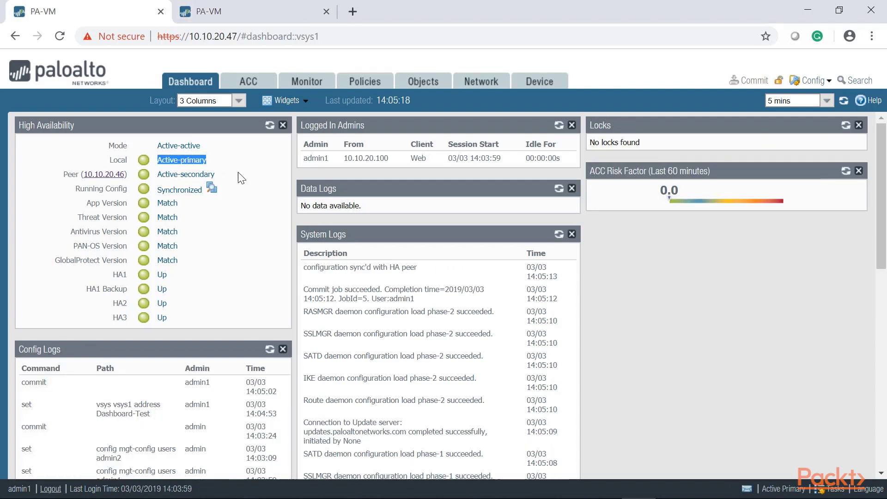
pyautogui.moveTo(208, 146); pyautogui.dragTo(155, 145)
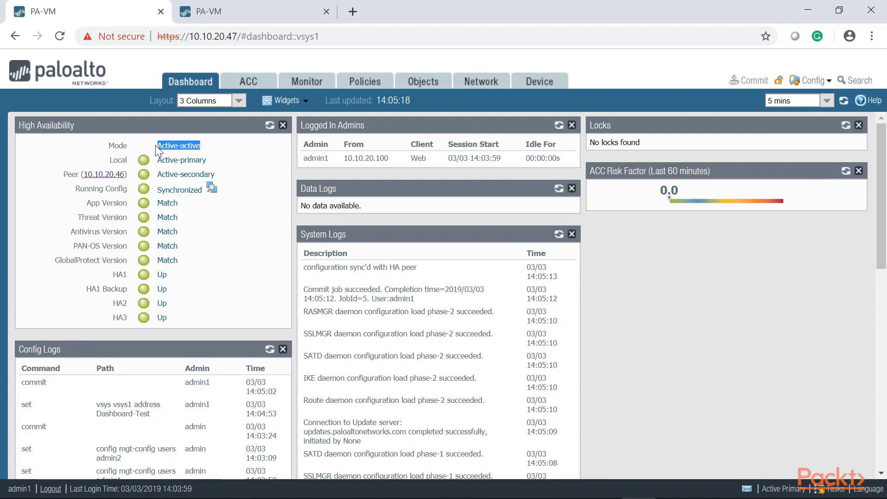
pyautogui.moveTo(74, 191); pyautogui.dragTo(156, 207)
pyautogui.moveTo(84, 205); pyautogui.dragTo(126, 213)
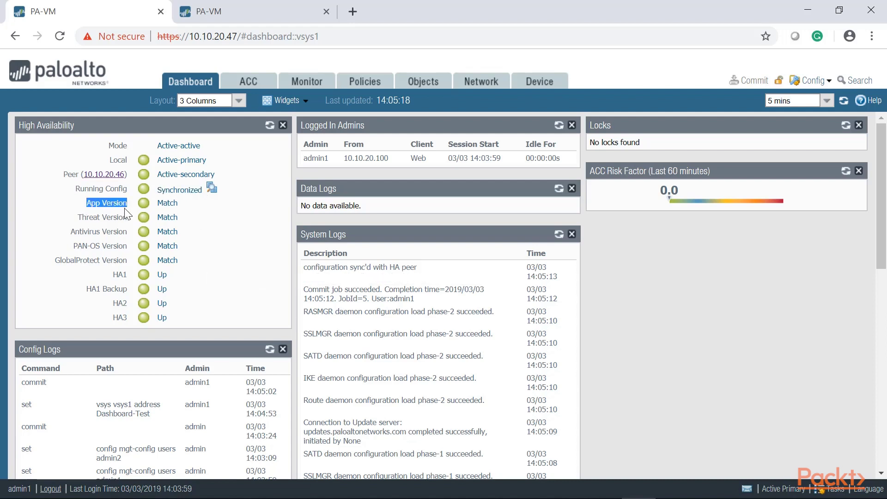
pyautogui.moveTo(190, 204); pyautogui.dragTo(102, 203)
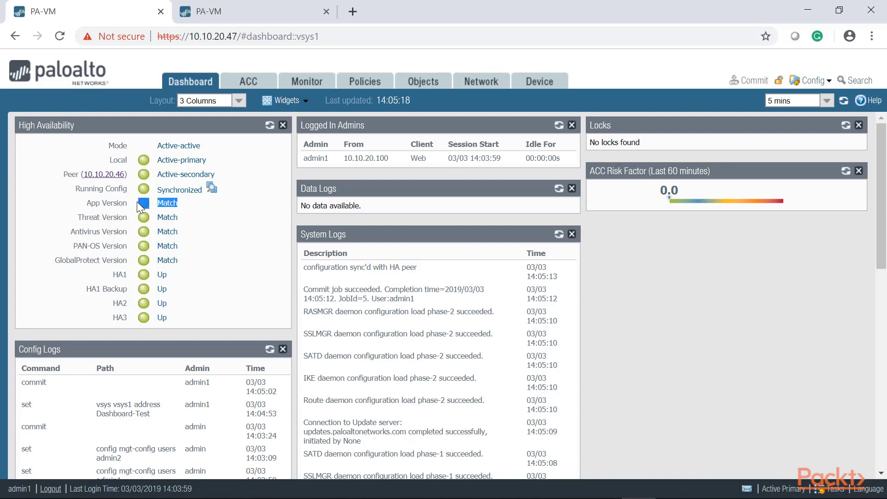
pyautogui.moveTo(203, 255); pyautogui.dragTo(156, 203)
pyautogui.click(159, 211)
pyautogui.moveTo(143, 203)
pyautogui.moveTo(129, 274); pyautogui.dragTo(114, 275)
pyautogui.moveTo(79, 286); pyautogui.dragTo(114, 303)
pyautogui.doubleClick(115, 302)
pyautogui.click(136, 273)
pyautogui.click(270, 8)
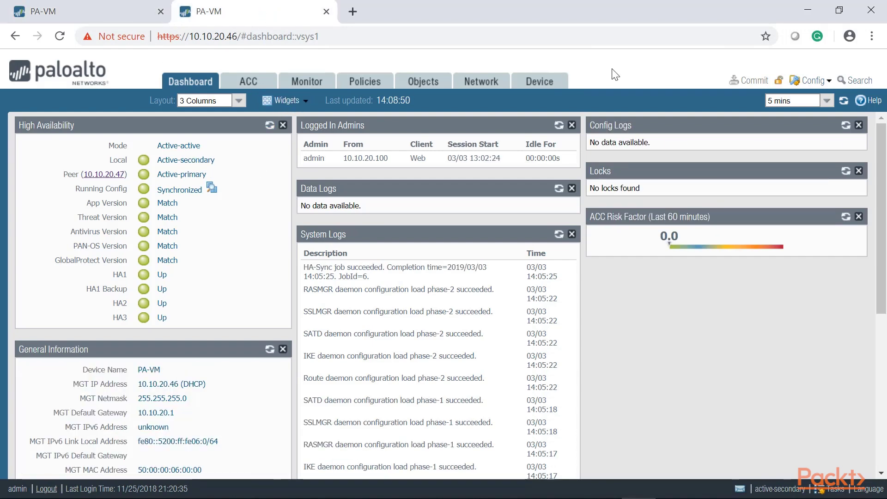
# Reboot the secondary firewall 10.10.20.46 via Device > Setup > Operations, then return to the primary's tab
pyautogui.click(545, 82)
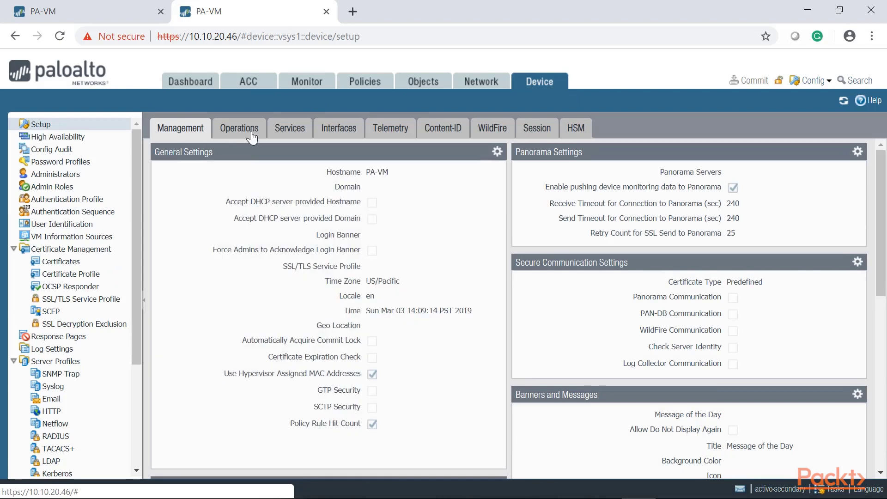
pyautogui.click(240, 130)
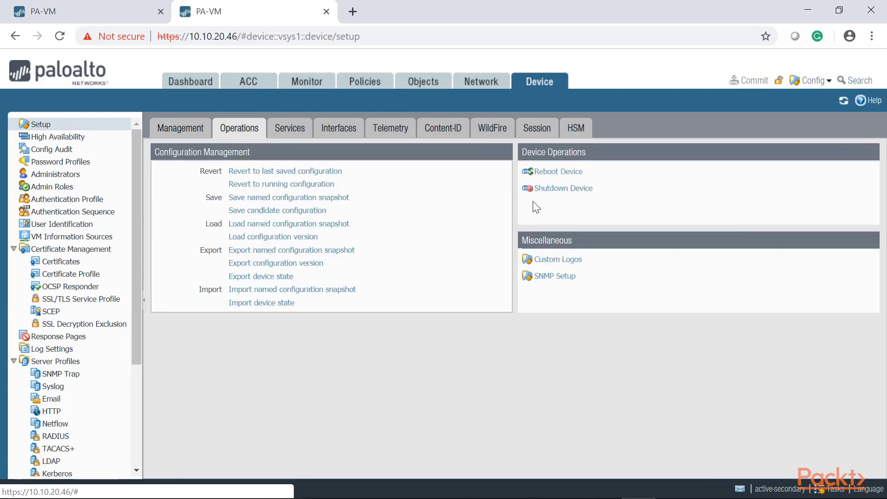
pyautogui.click(566, 173)
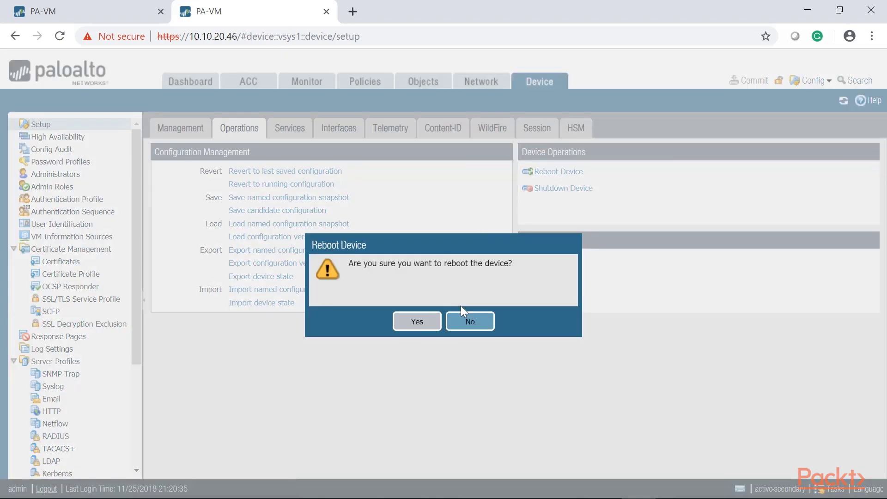
pyautogui.click(411, 323)
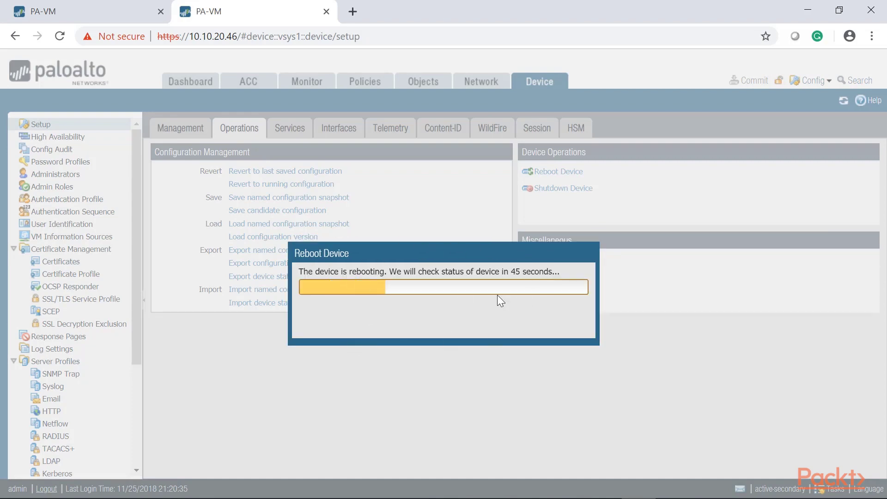
pyautogui.click(82, 4)
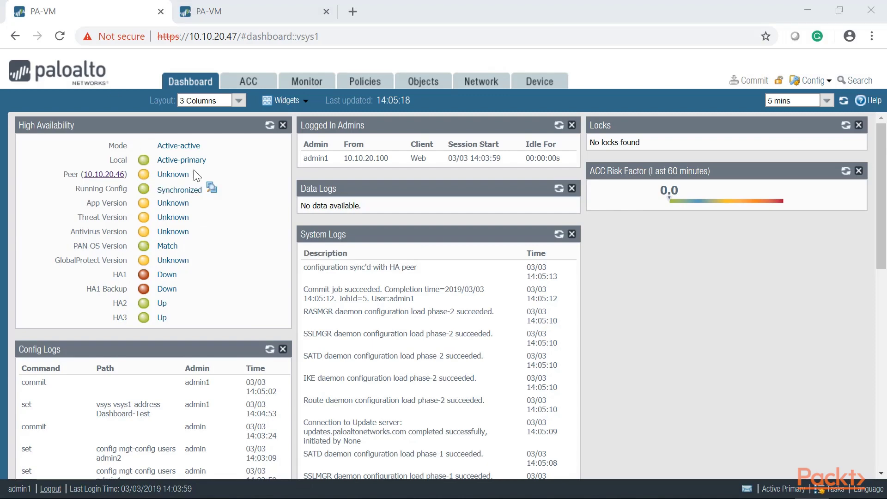
# Refresh the primary's System Logs to show HA1 and HA1-Backup connections down at 14:09:33
pyautogui.click(254, 11)
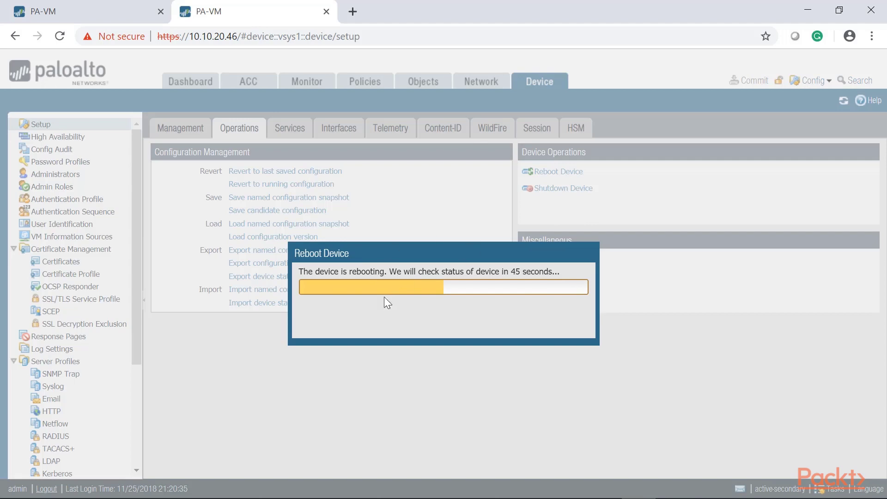
pyautogui.hotkey('ctrl', '1')
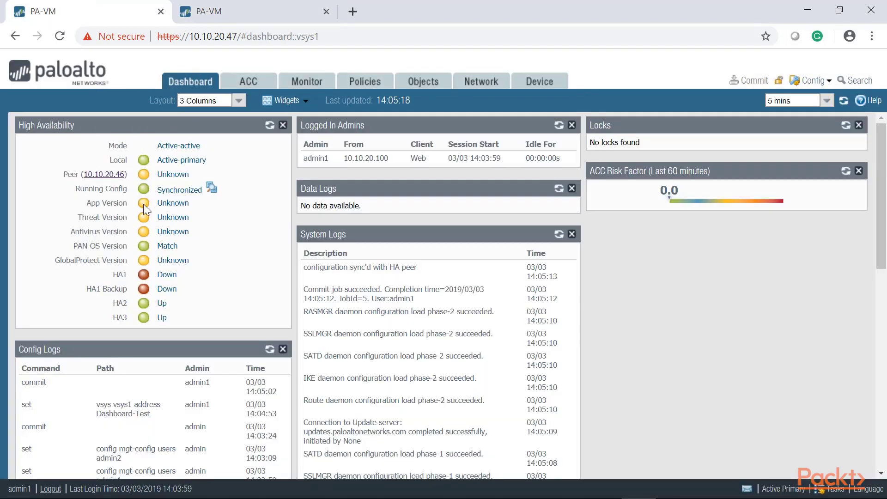
pyautogui.moveTo(145, 262)
pyautogui.click(558, 234)
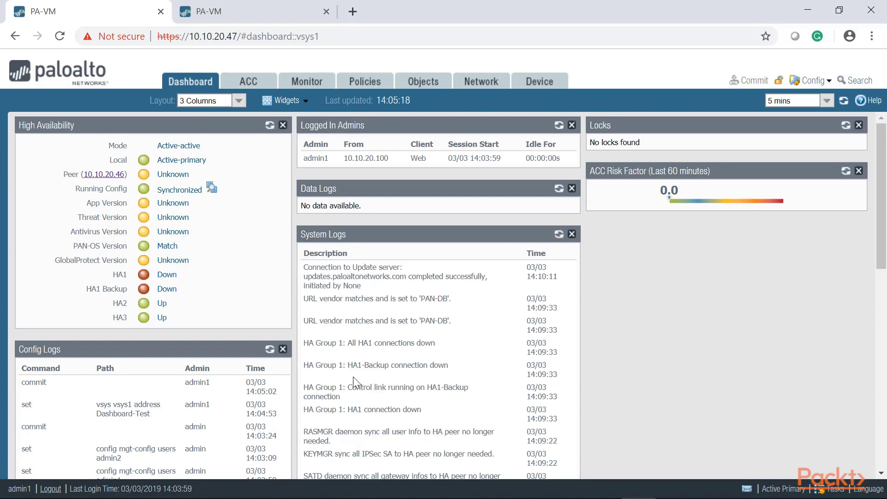
pyautogui.moveTo(437, 365); pyautogui.dragTo(303, 342)
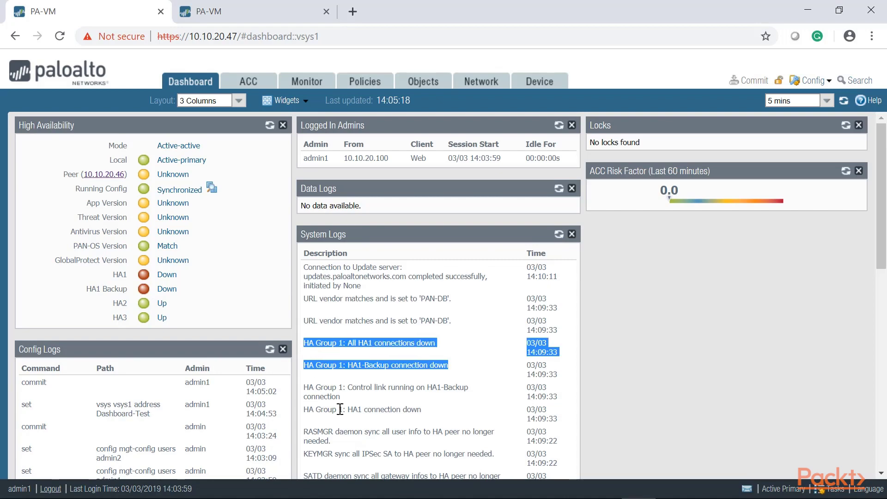
pyautogui.scroll(-1, 344, 410)
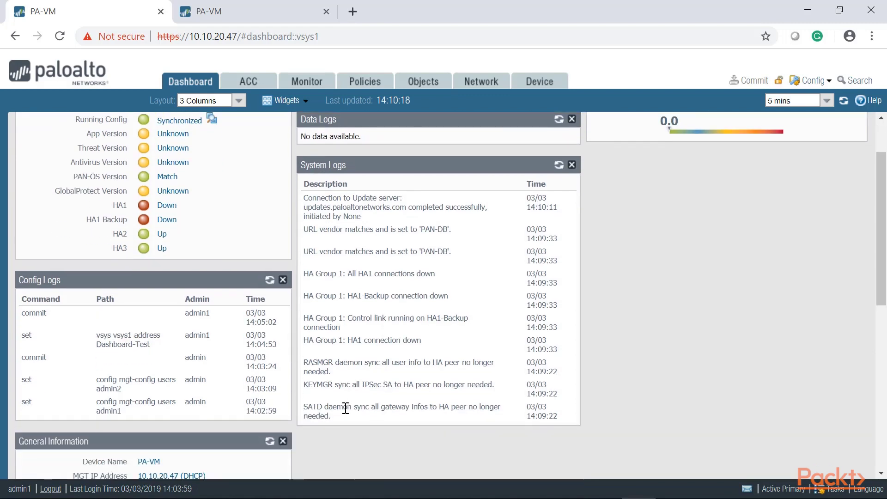
pyautogui.scroll(2, 346, 409)
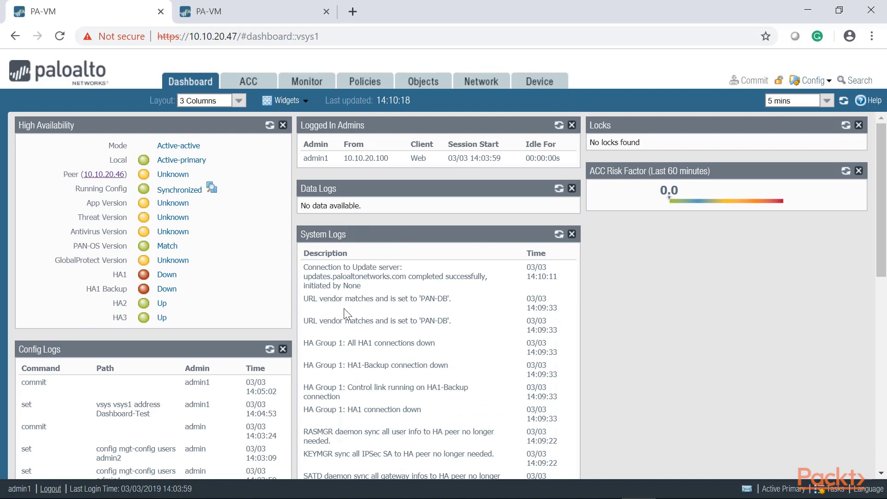
pyautogui.click(284, 101)
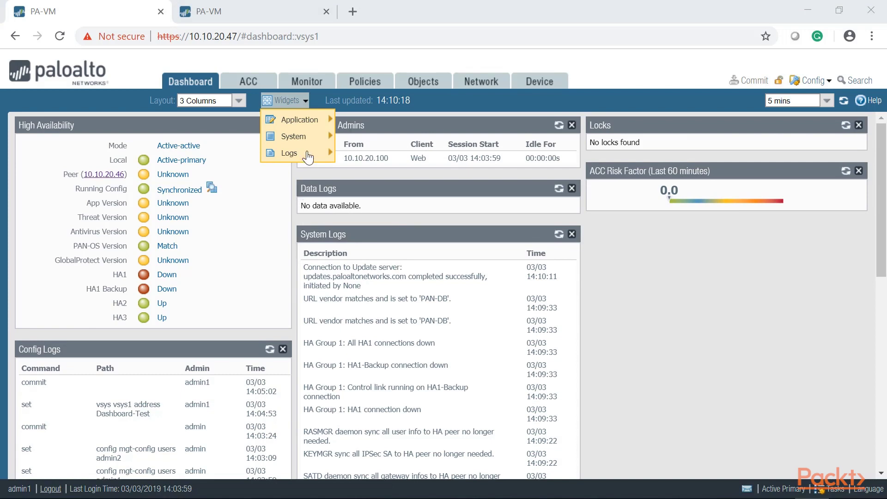
# Add the Interfaces widget and check ethernet1/1 and ethernet1/7 up at 1000 Mbps, full duplex
pyautogui.moveTo(311, 146)
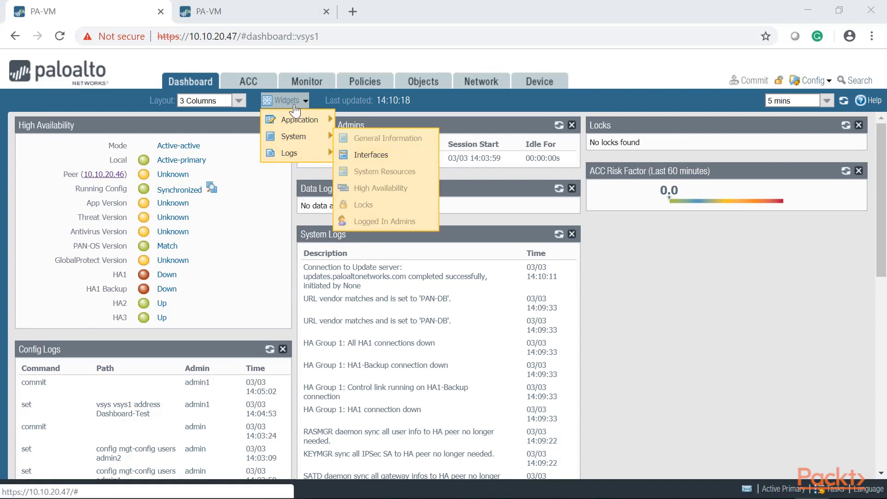
pyautogui.click(371, 154)
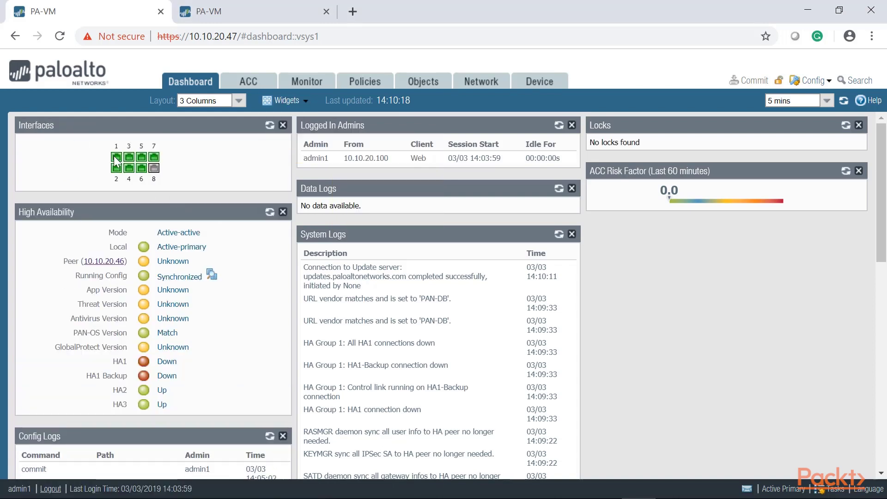
pyautogui.moveTo(116, 161)
pyautogui.moveTo(157, 160)
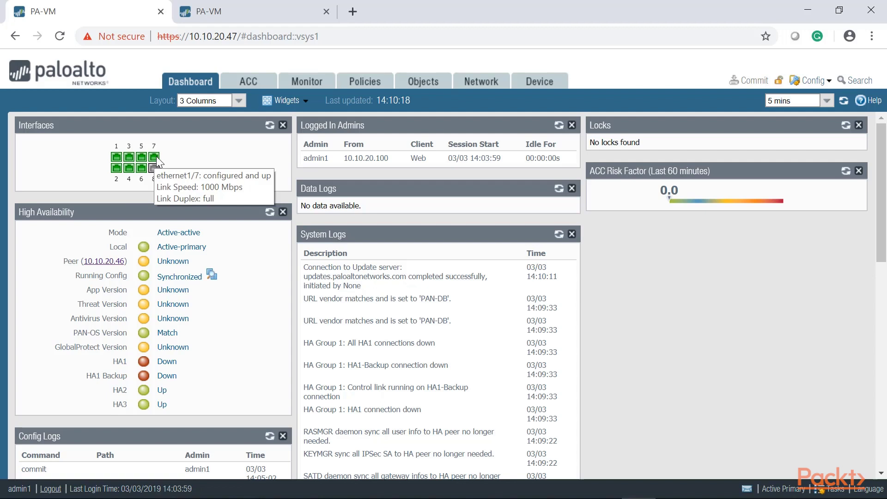
pyautogui.click(283, 101)
pyautogui.moveTo(280, 140)
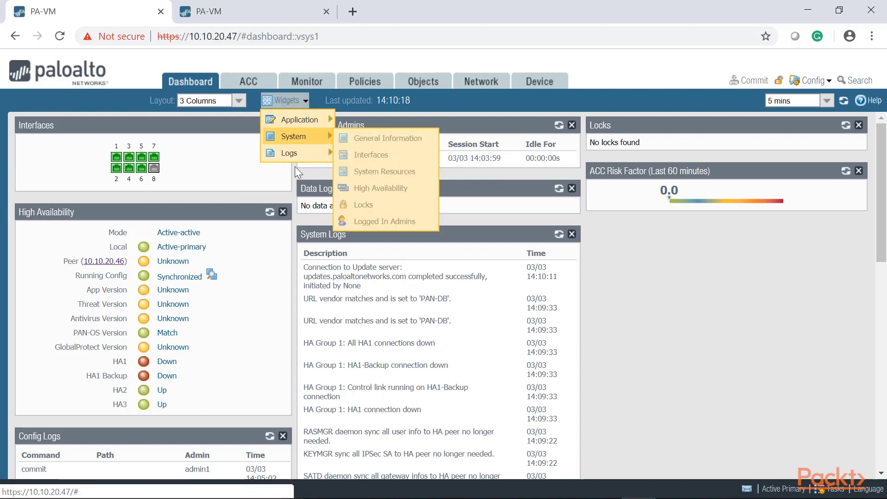
pyautogui.click(129, 162)
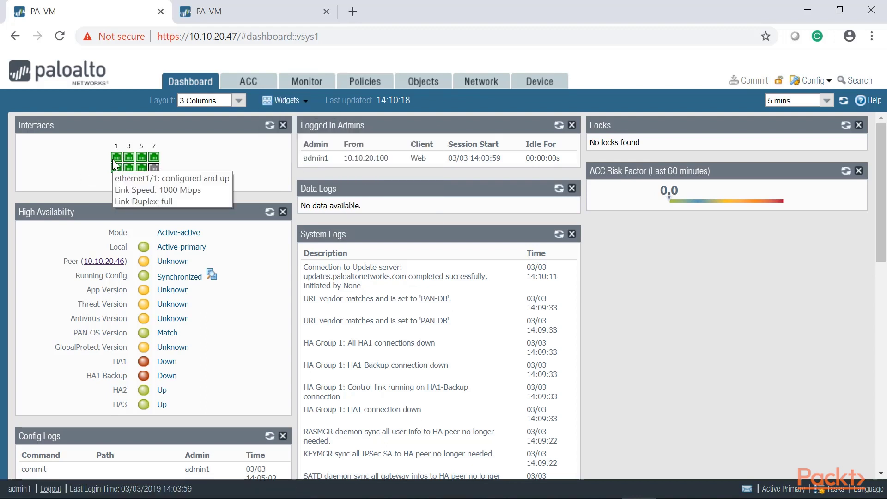